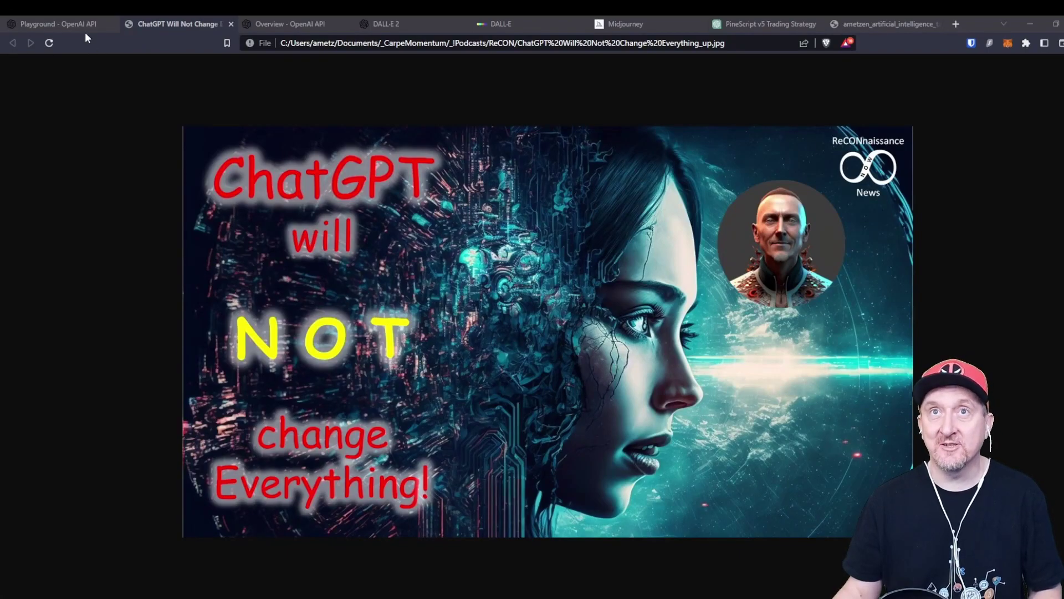
Step: Open the DALL·E 2 introduction page at openai.com/dall-e-2 from the OpenAI tabs
click(78, 23)
click(310, 23)
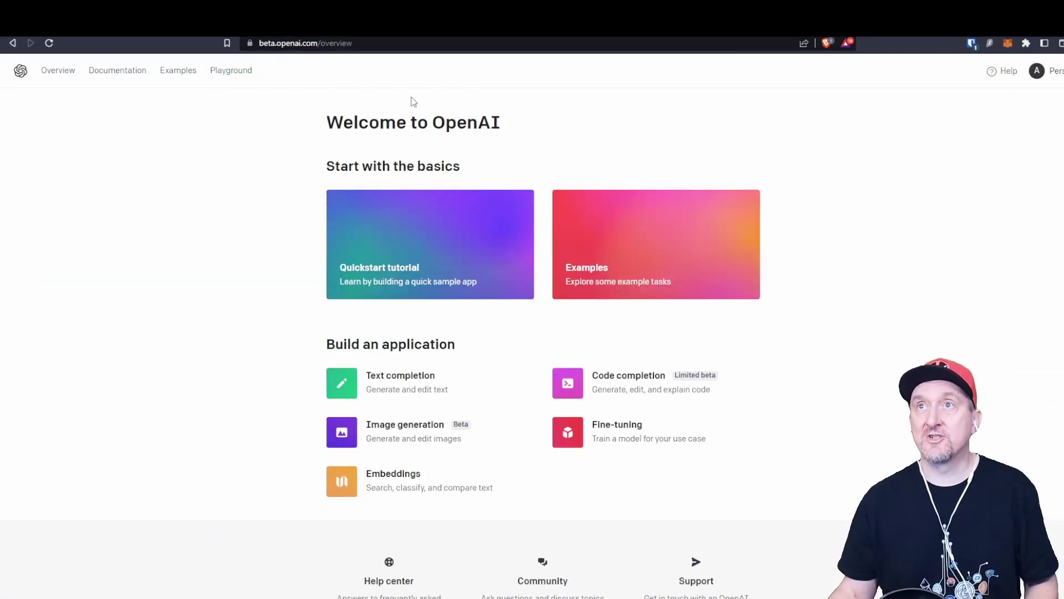
click(377, 23)
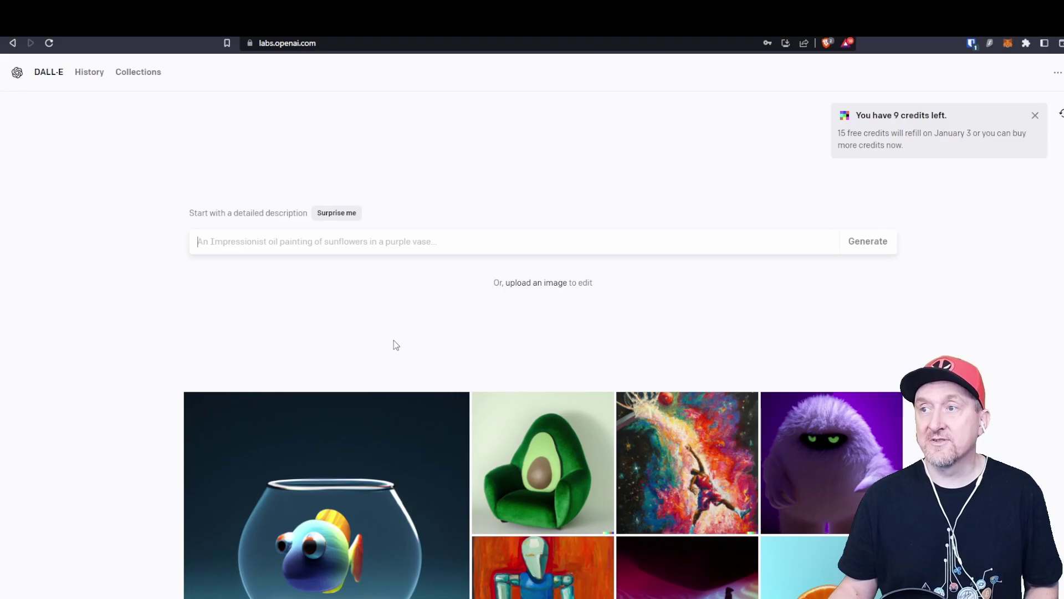
Step: Scroll the labs.openai.com example gallery and read the prompts of two example images
scroll(394, 344, down, 2)
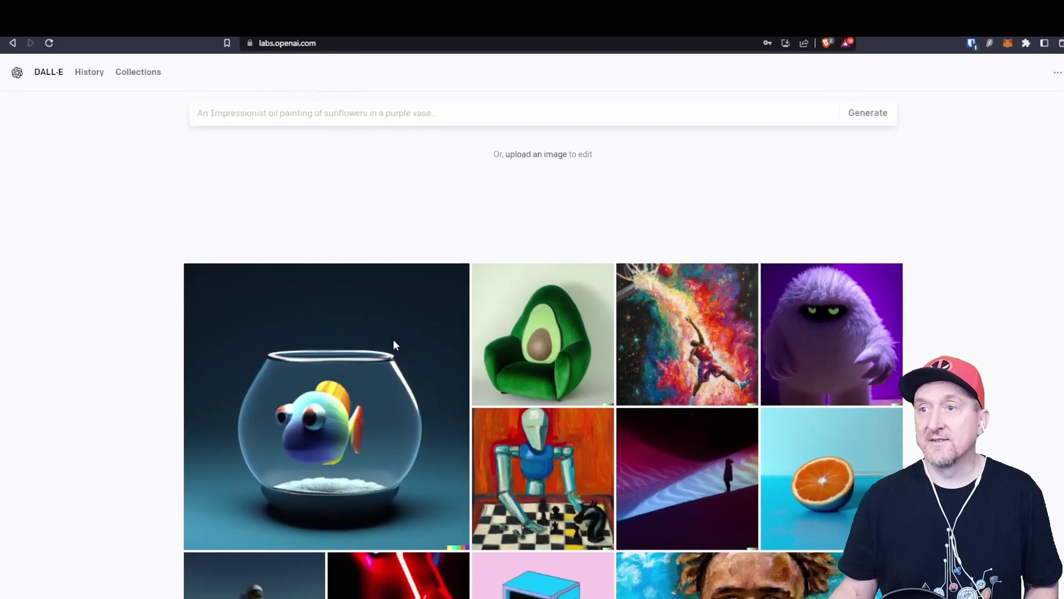
scroll(394, 345, down, 2)
mouse_move(841, 242)
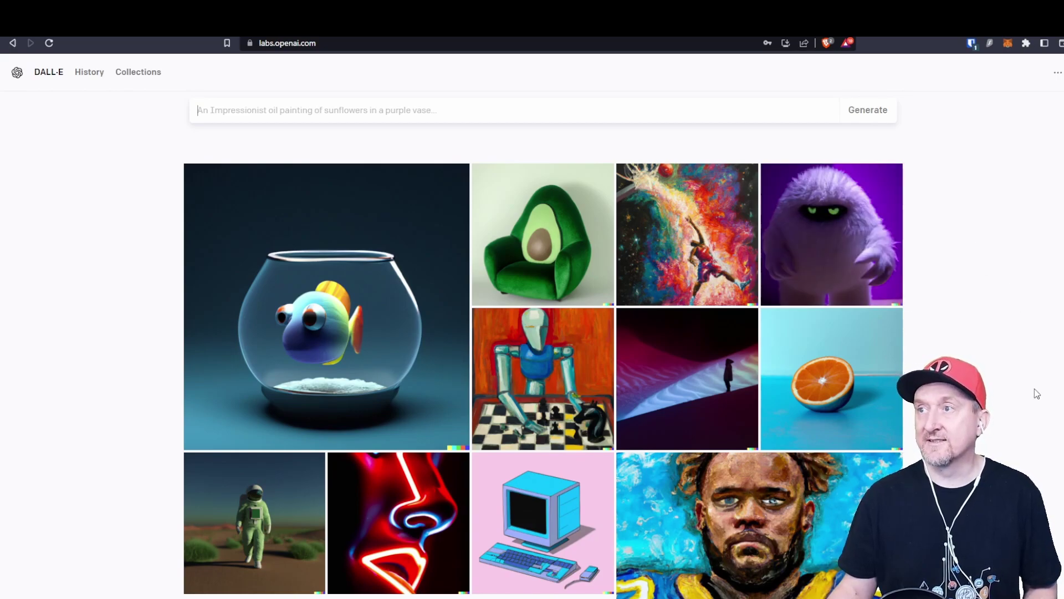
mouse_move(867, 388)
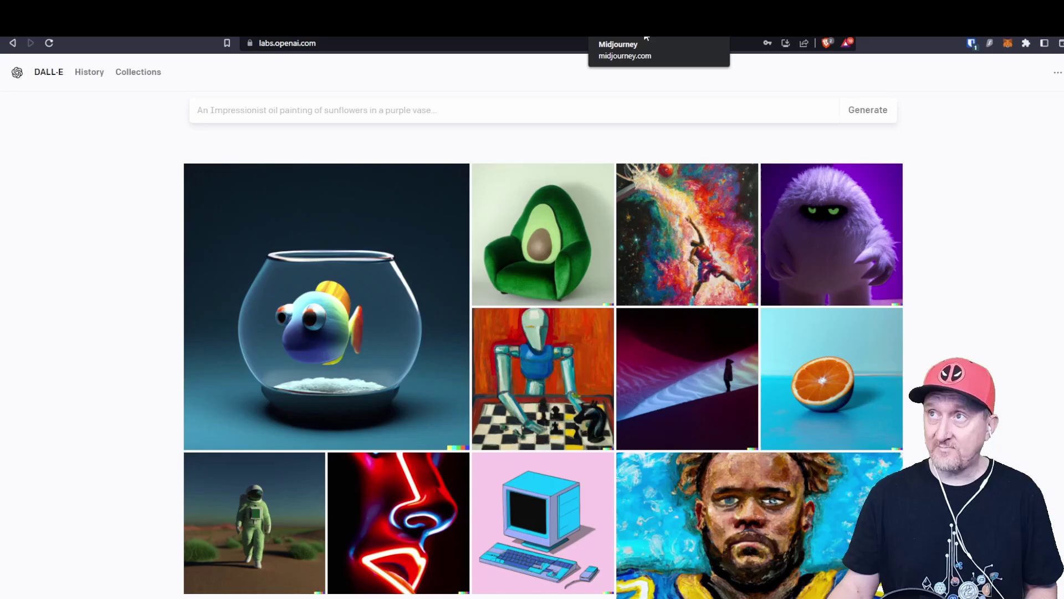
Step: Bring the midjourney.com homepage to the front in the browser
click(621, 27)
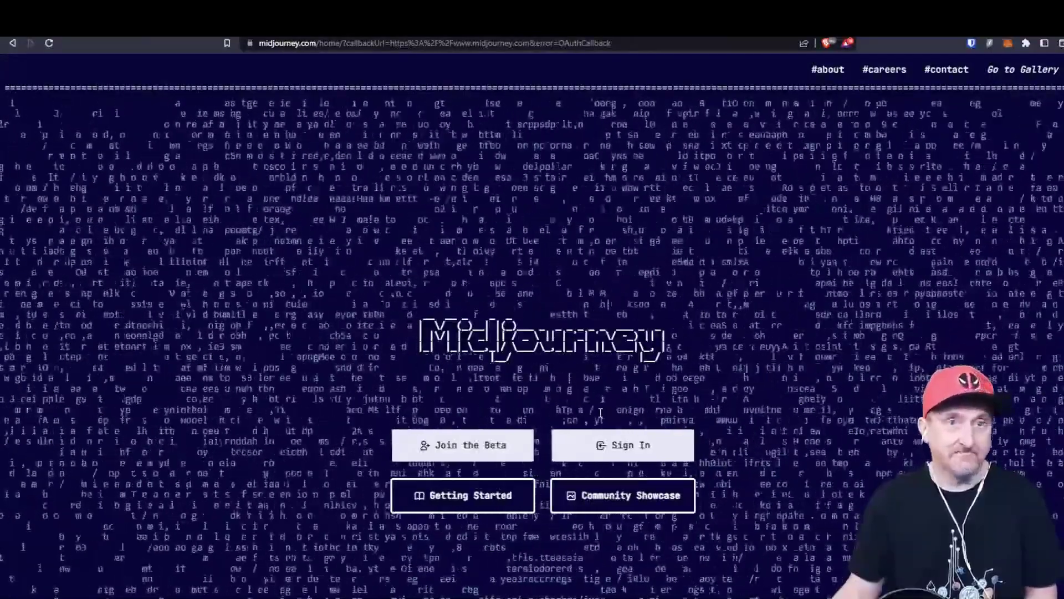
Step: Bring up Discord's newbies-198 channel and narrow its window so the browser shows alongside
key(alt+Tab)
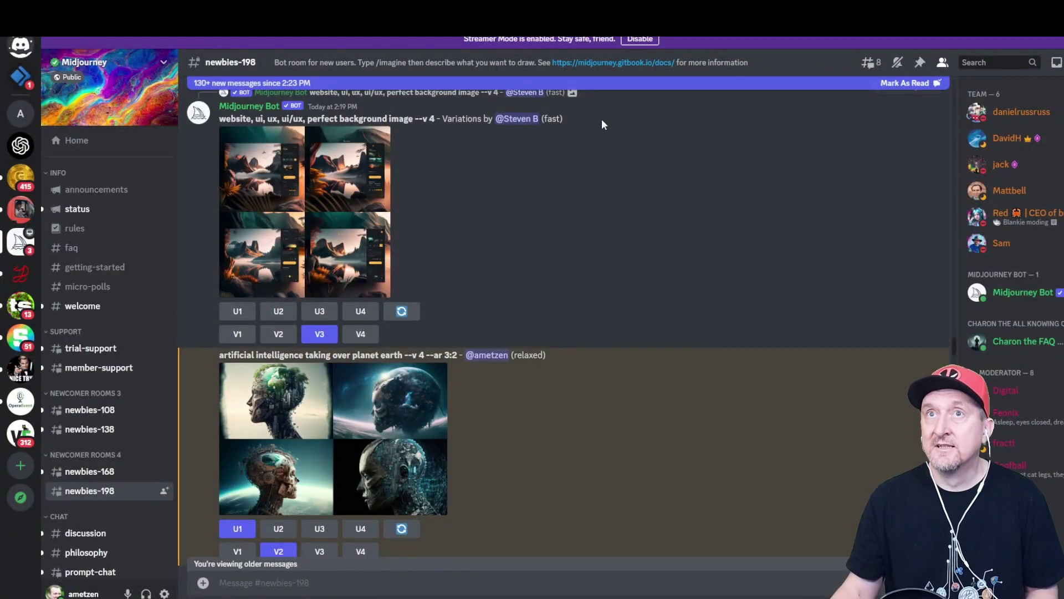
drag(607, 38, 563, 38)
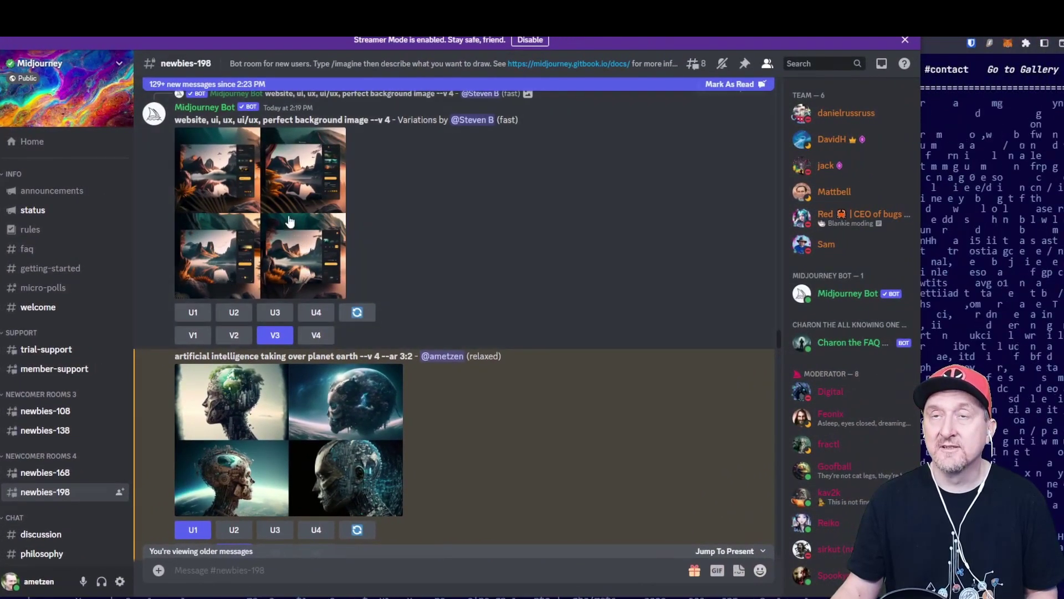
mouse_move(76, 498)
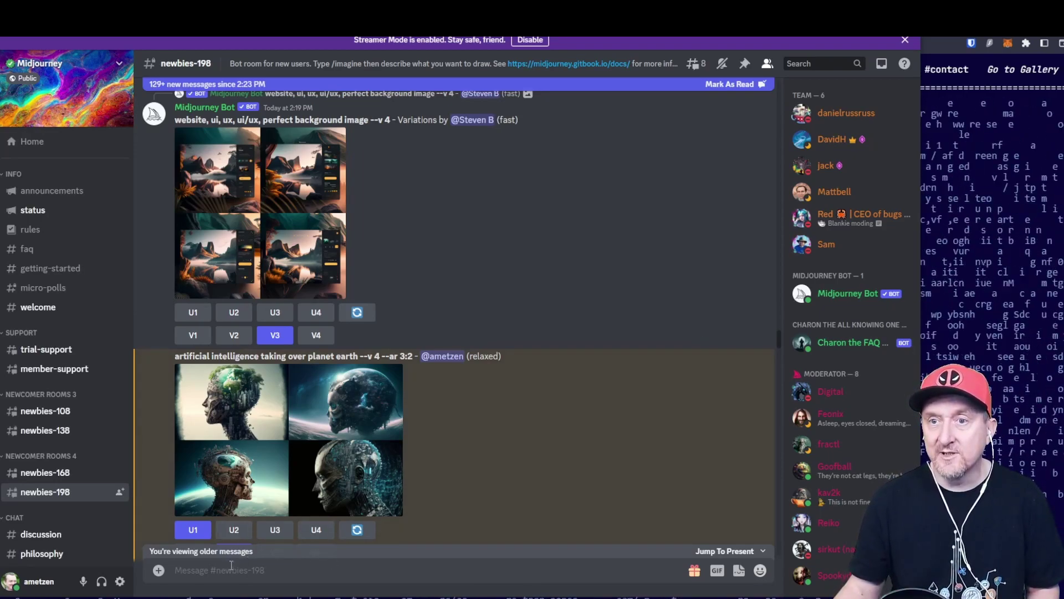
Step: Enter the /imagine command in the newbies-198 message box, leaving its prompt field empty
text(/imagine)
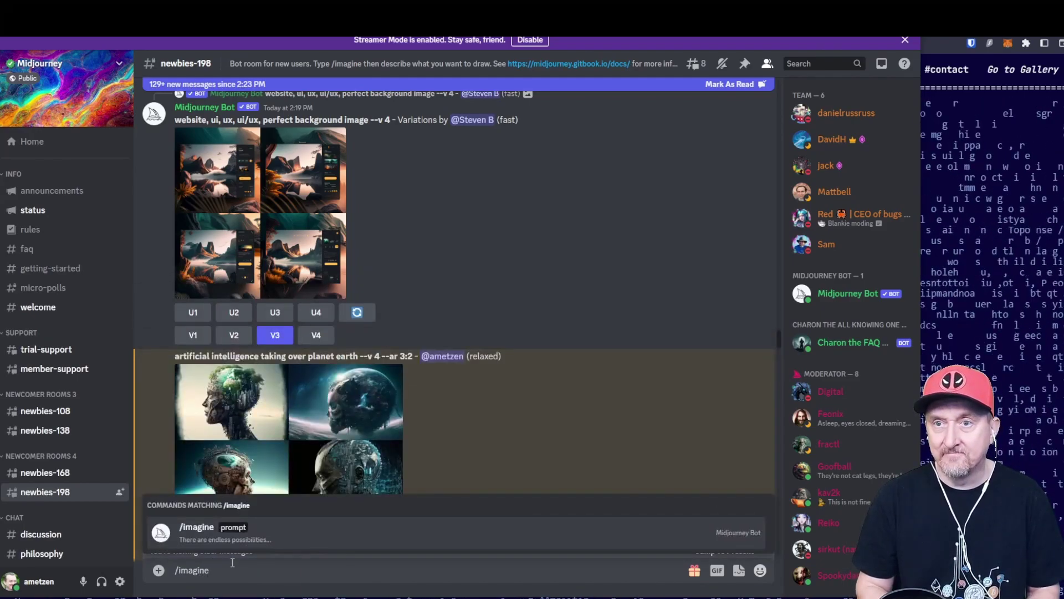
key(Return)
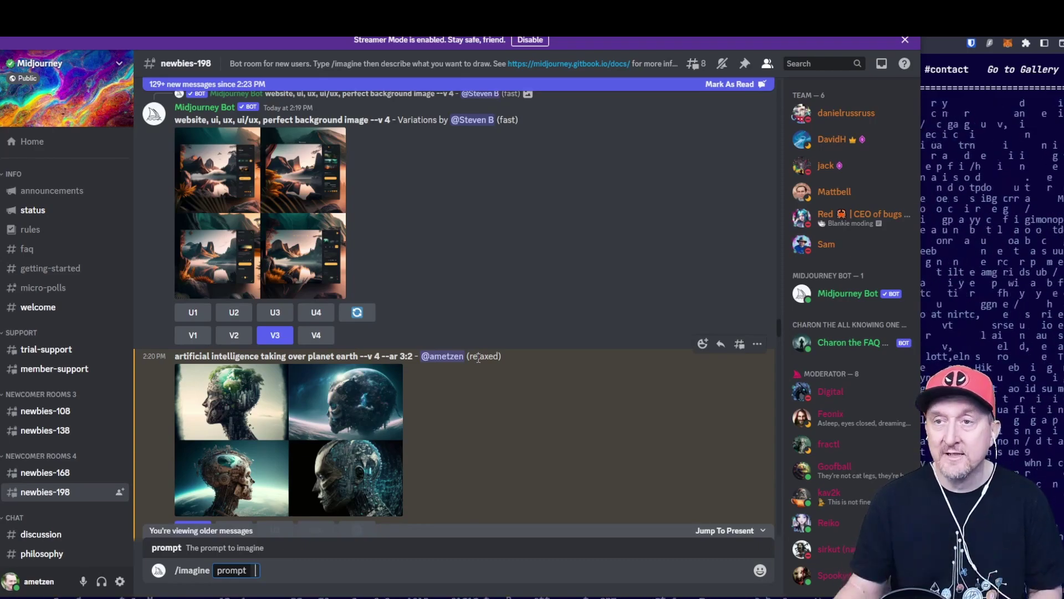
click(347, 420)
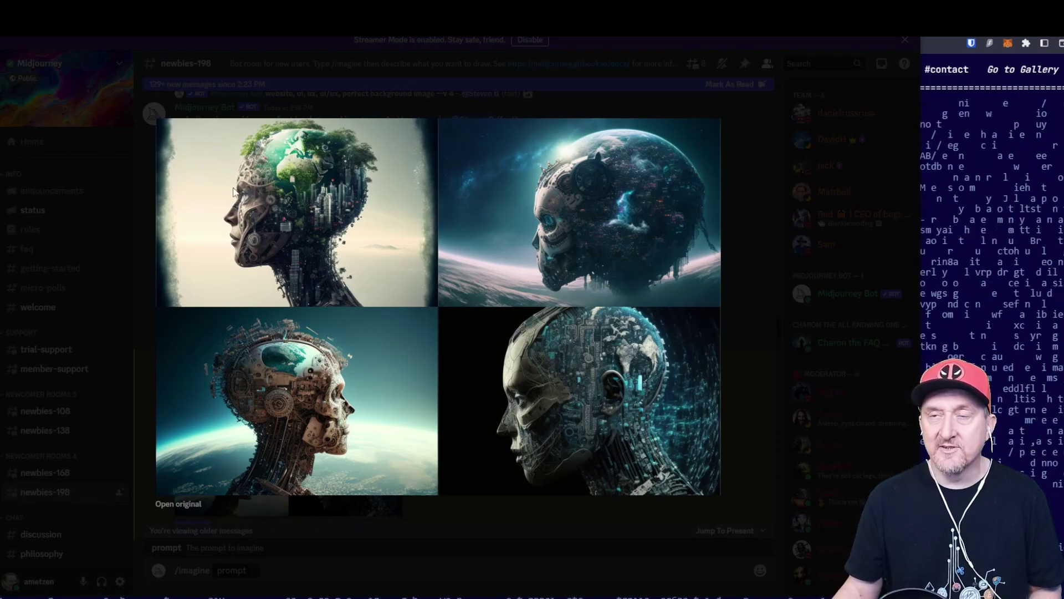
click(388, 537)
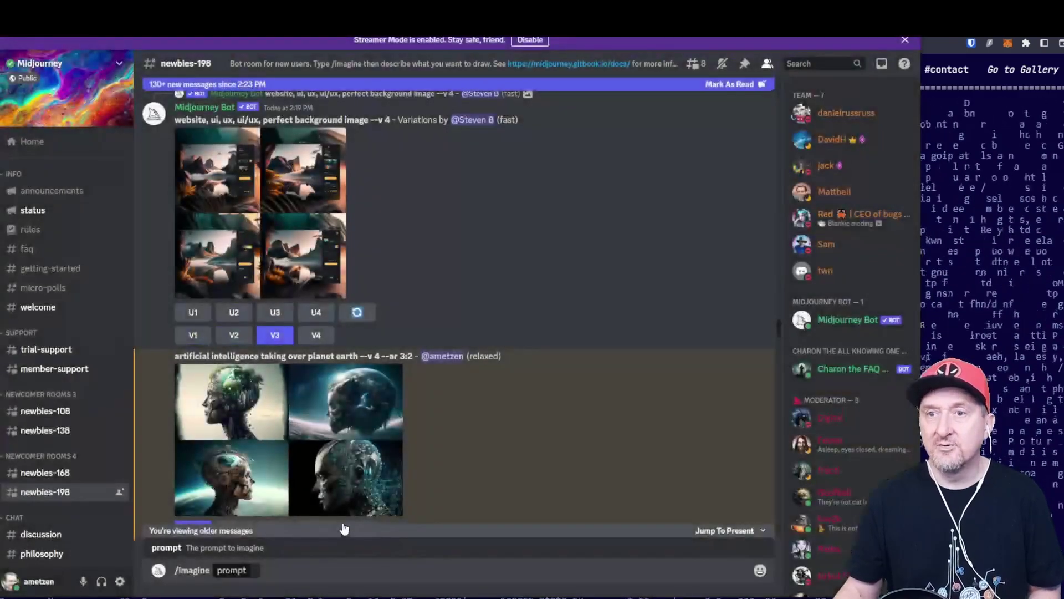
scroll(297, 432, down, 2)
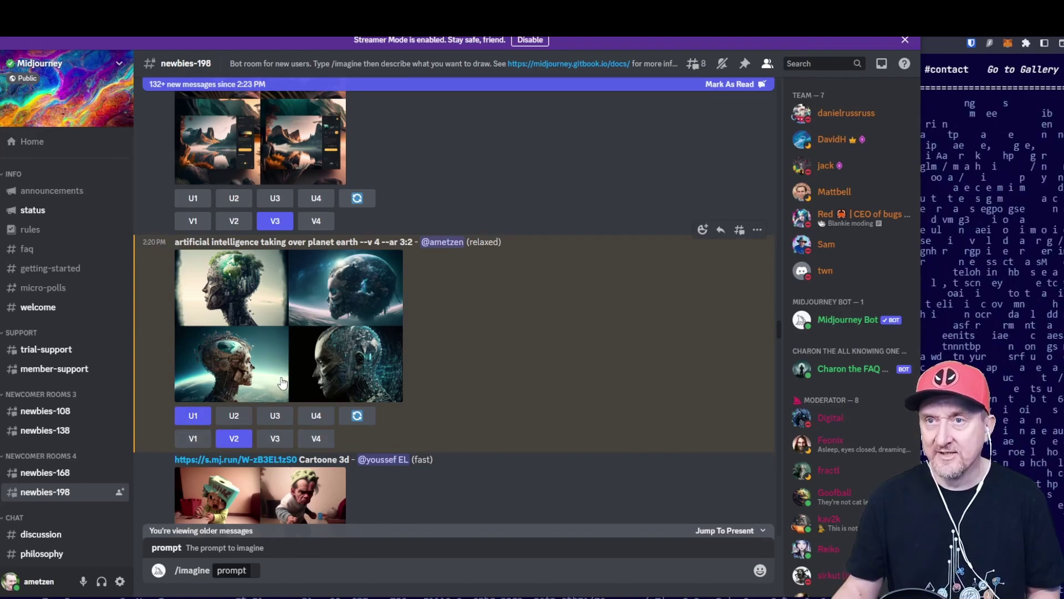
Step: Scroll down, enlarge the Earth-head variations grid, then close the image viewer
scroll(287, 377, down, 10)
scroll(282, 382, down, 10)
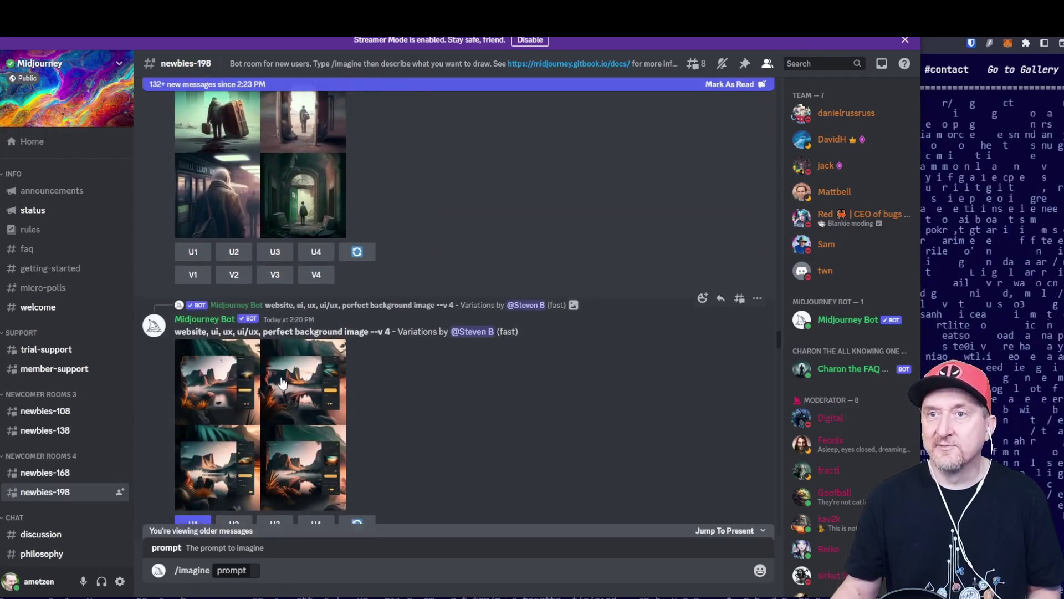
scroll(283, 382, down, 5)
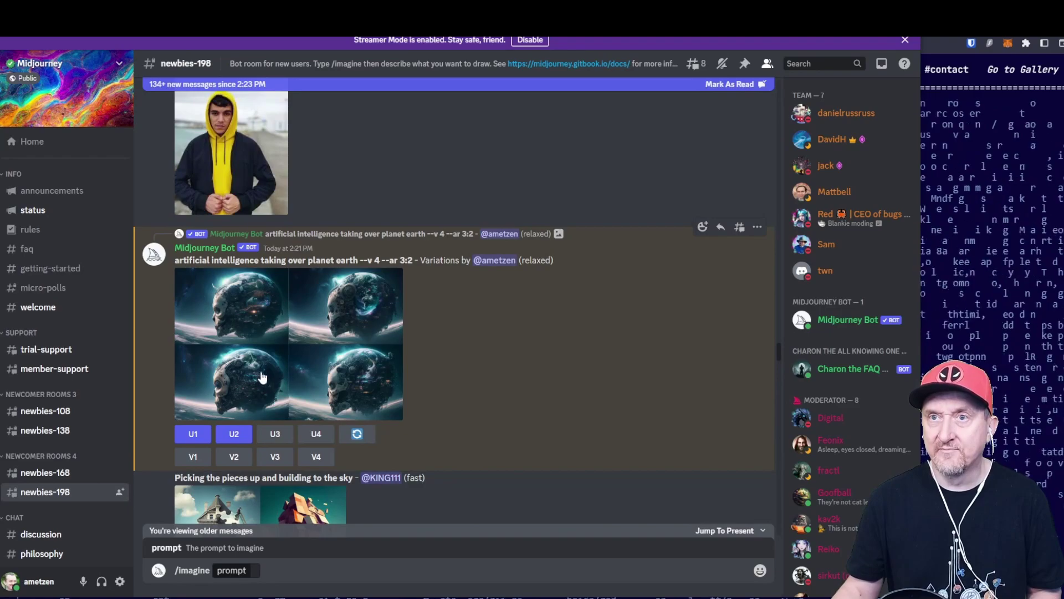
click(277, 332)
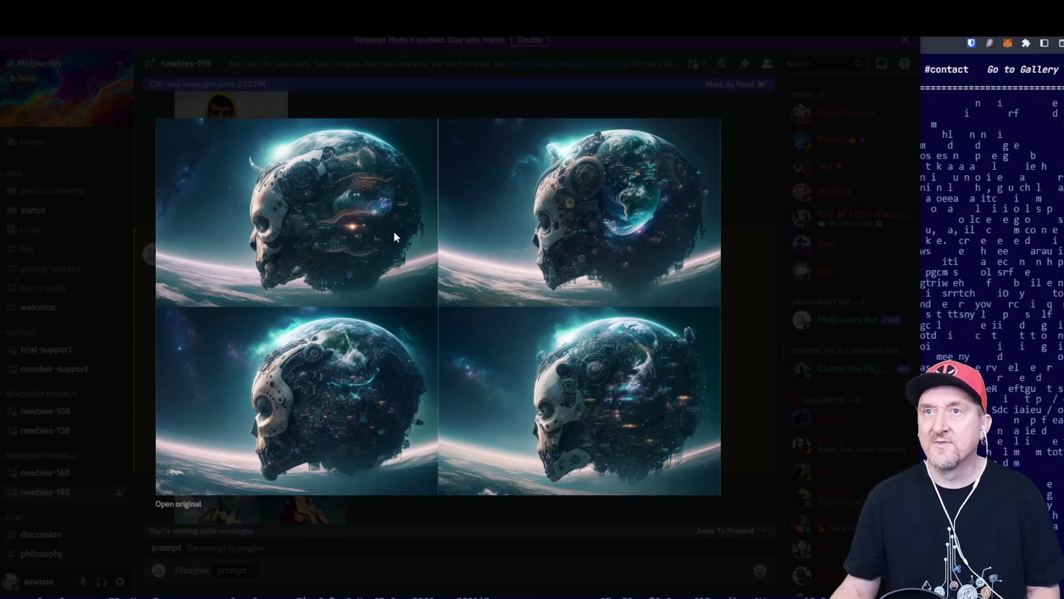
key(Escape)
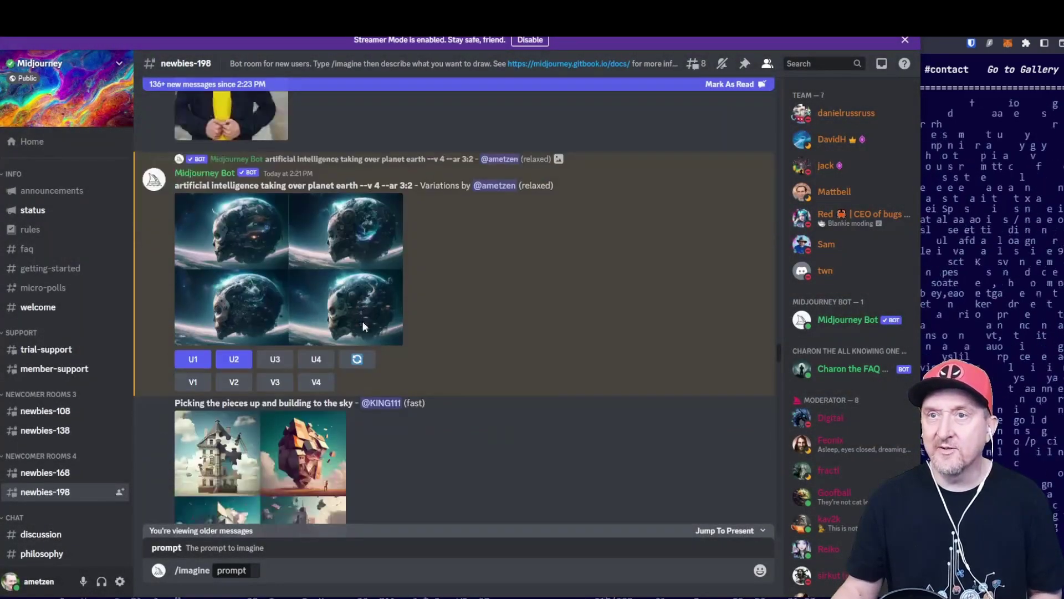
Step: Scroll down to Midjourney Bot's upscaled Earth-head portrait message
scroll(363, 326, down, 12)
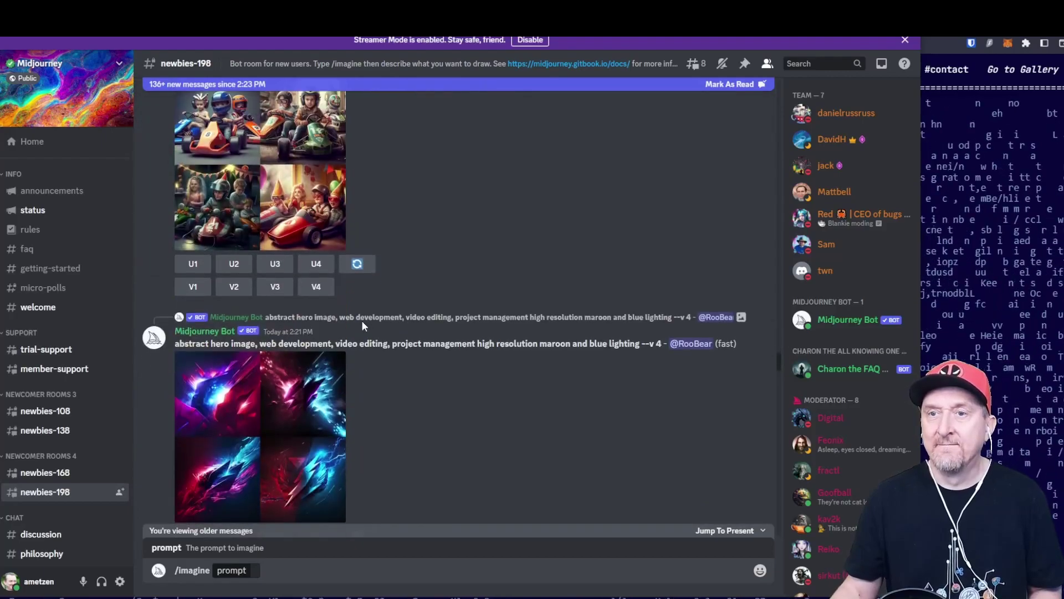
scroll(363, 326, down, 10)
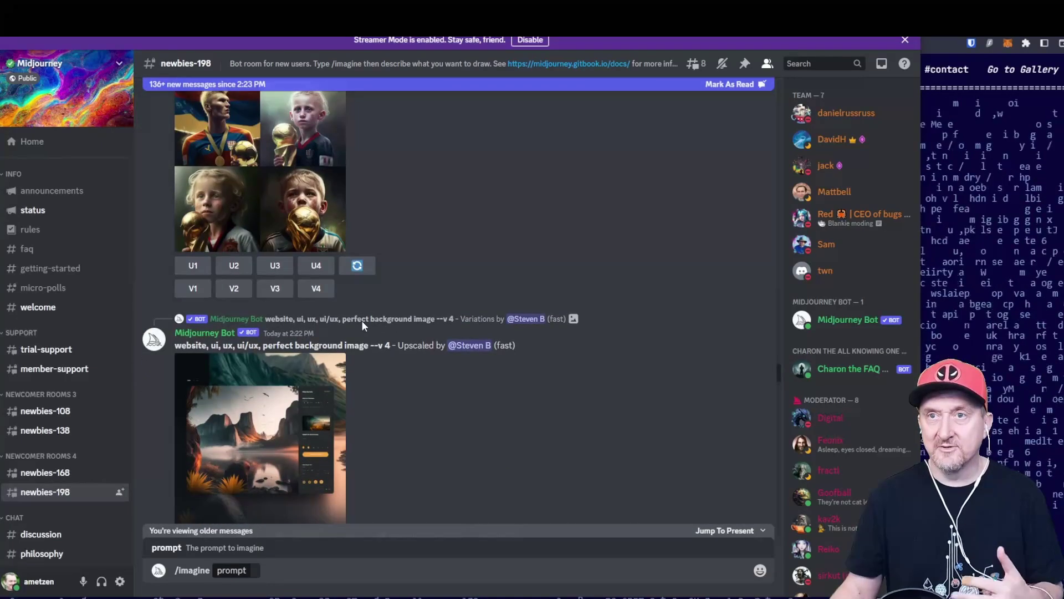
scroll(363, 326, down, 10)
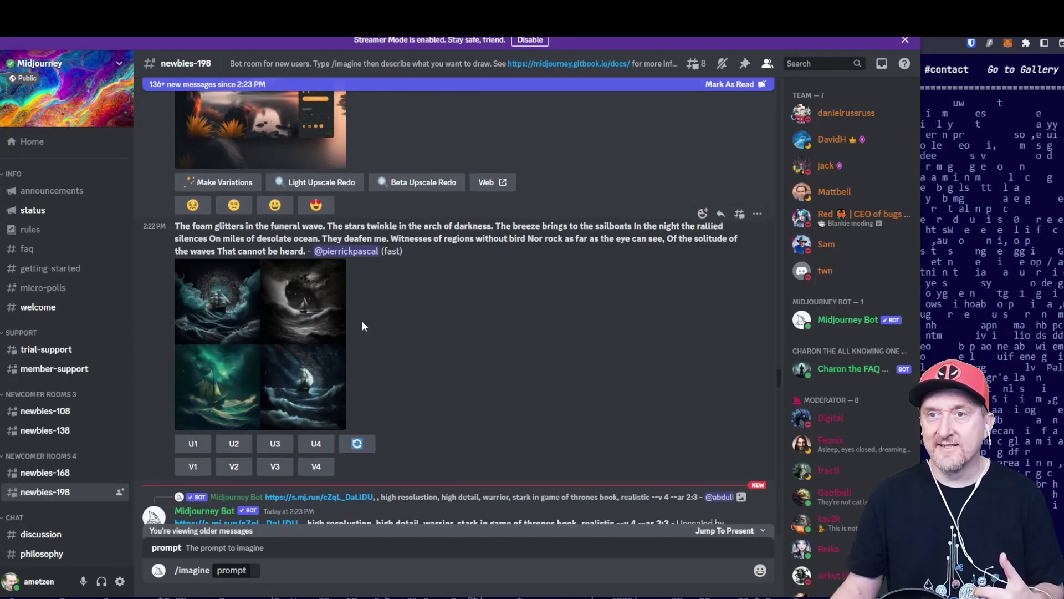
scroll(363, 326, down, 10)
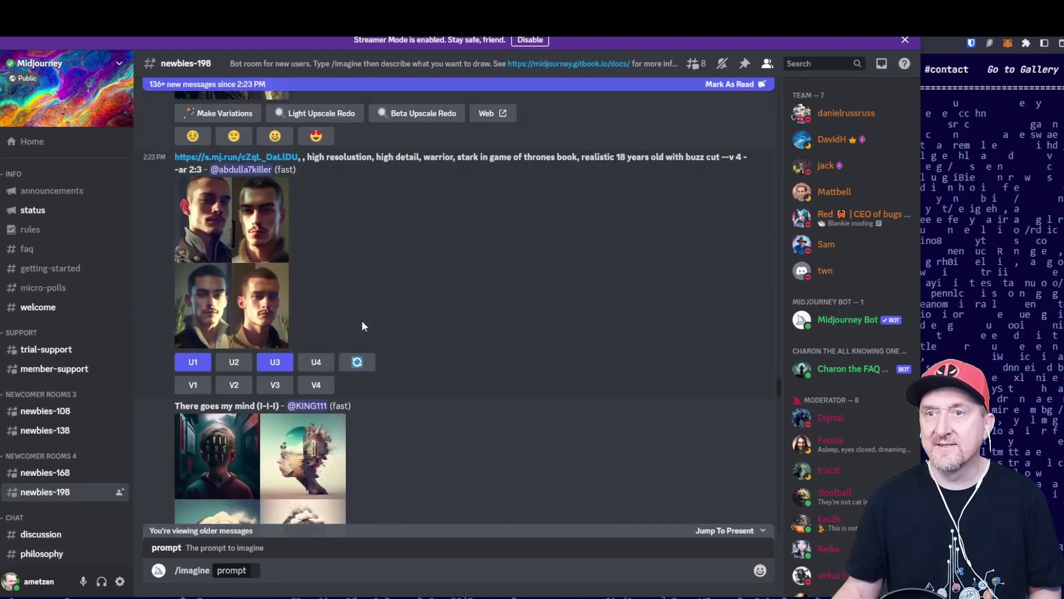
scroll(363, 325, down, 8)
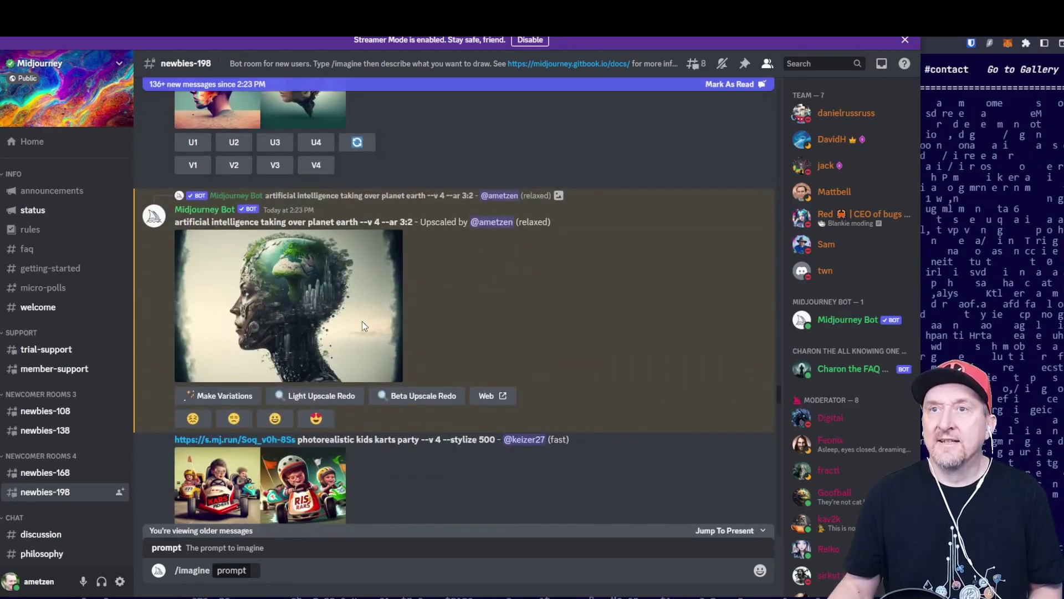
Step: Enlarge the upscaled Earth-head portrait and open its original in a new browser tab
click(353, 316)
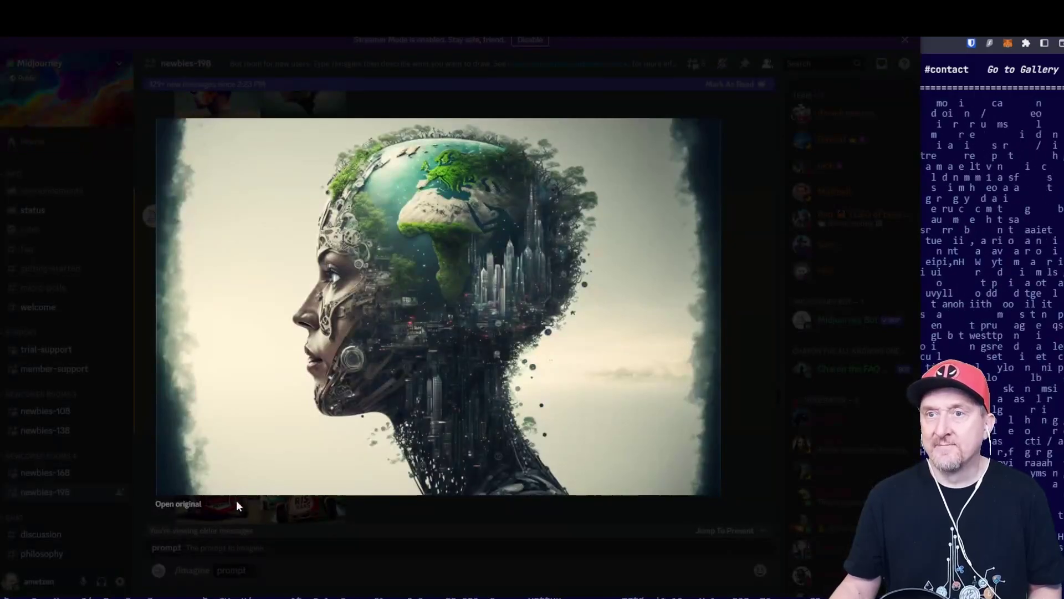
click(195, 503)
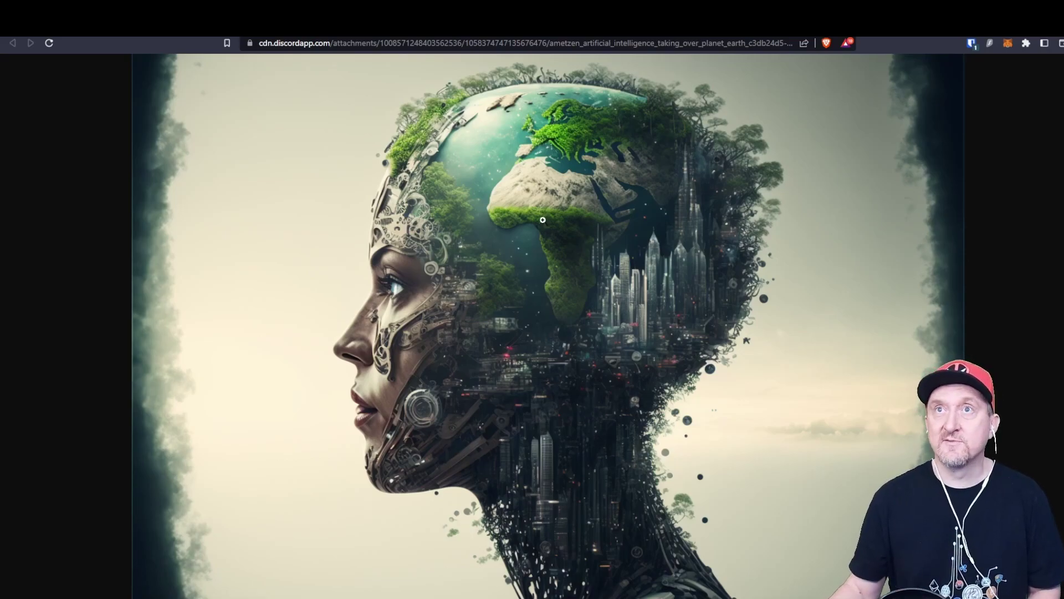
Step: Switch browser tabs with Ctrl+Tab to get to the Midjourney homepage
key(ctrl+Tab)
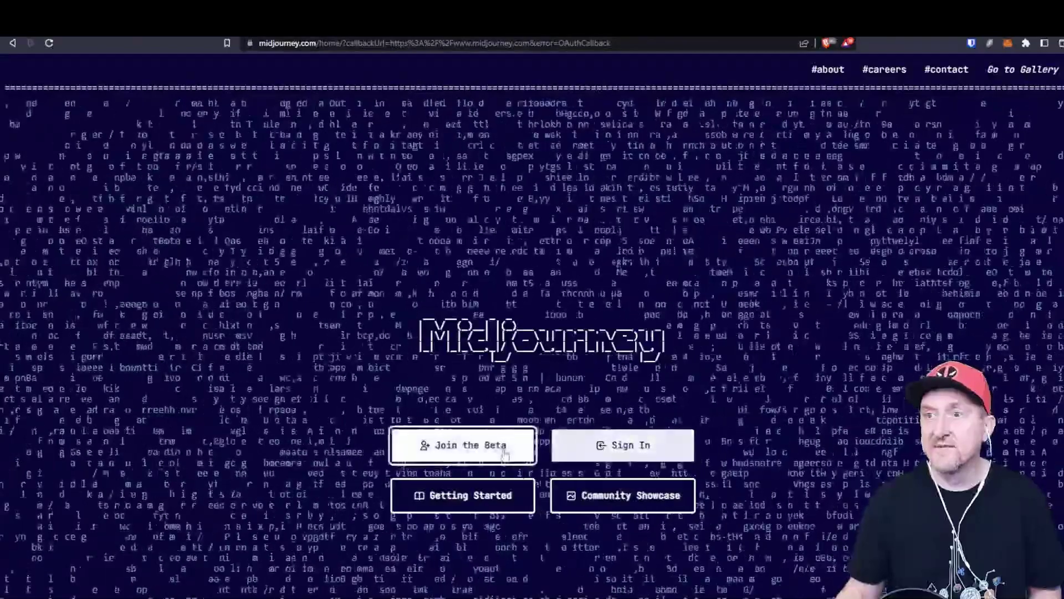
Step: Sign in, open Manage Sub, and scroll to the $10 Basic, $30 Standard and $60 Pro plans
click(622, 447)
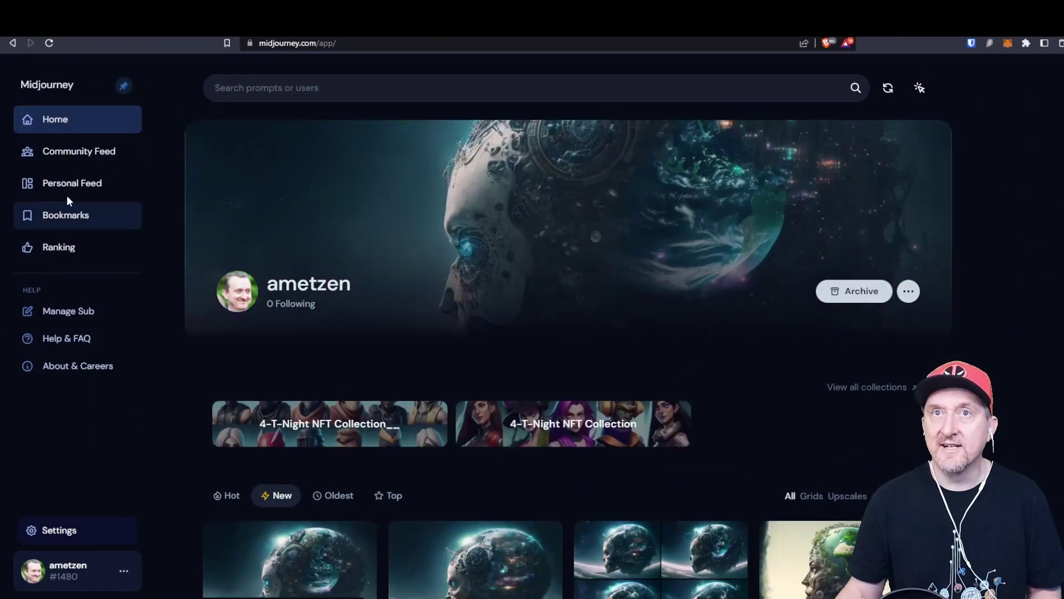
click(82, 314)
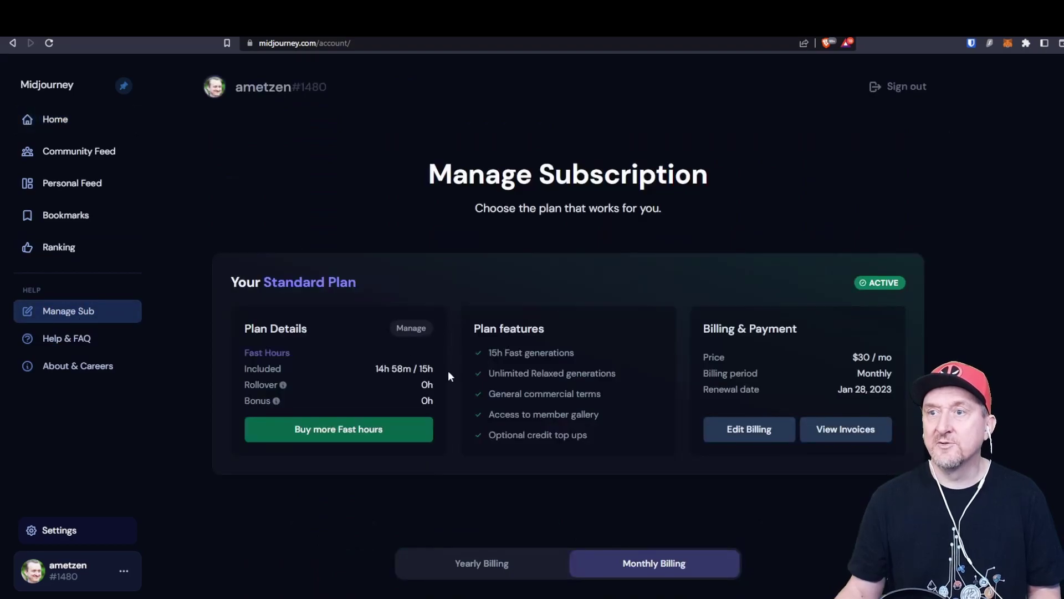
scroll(445, 374, down, 7)
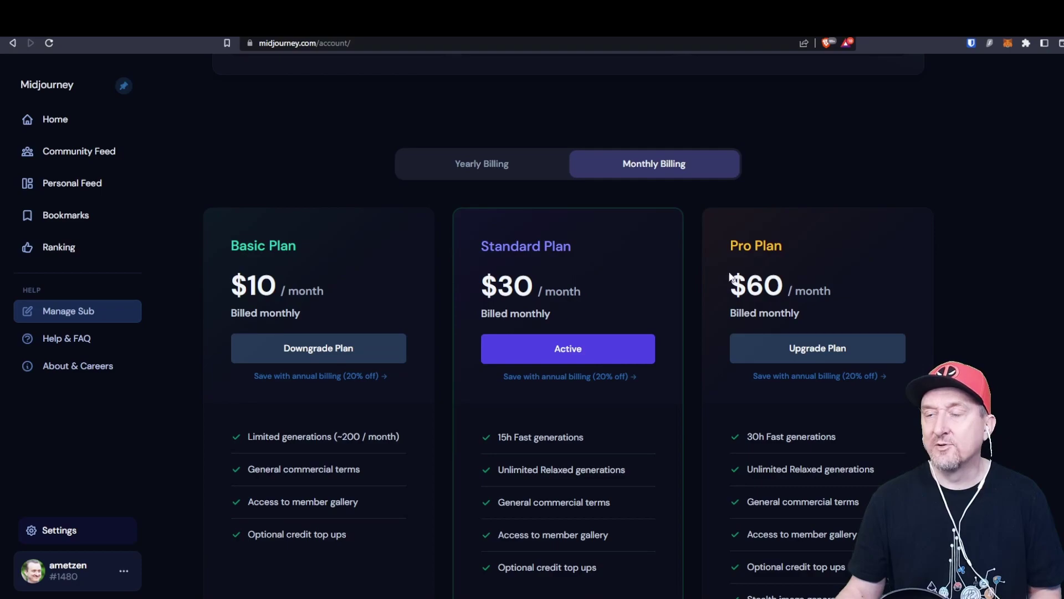
scroll(612, 377, down, 2)
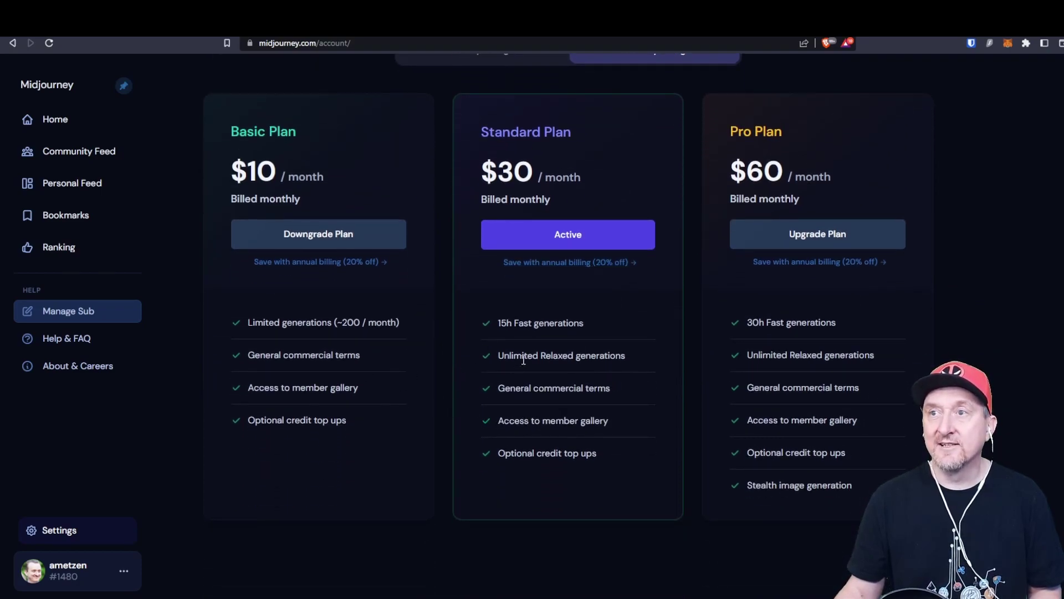
Step: Select the text 'Unlimited Relaxed generations' in the Standard Plan card
drag(650, 361, 505, 357)
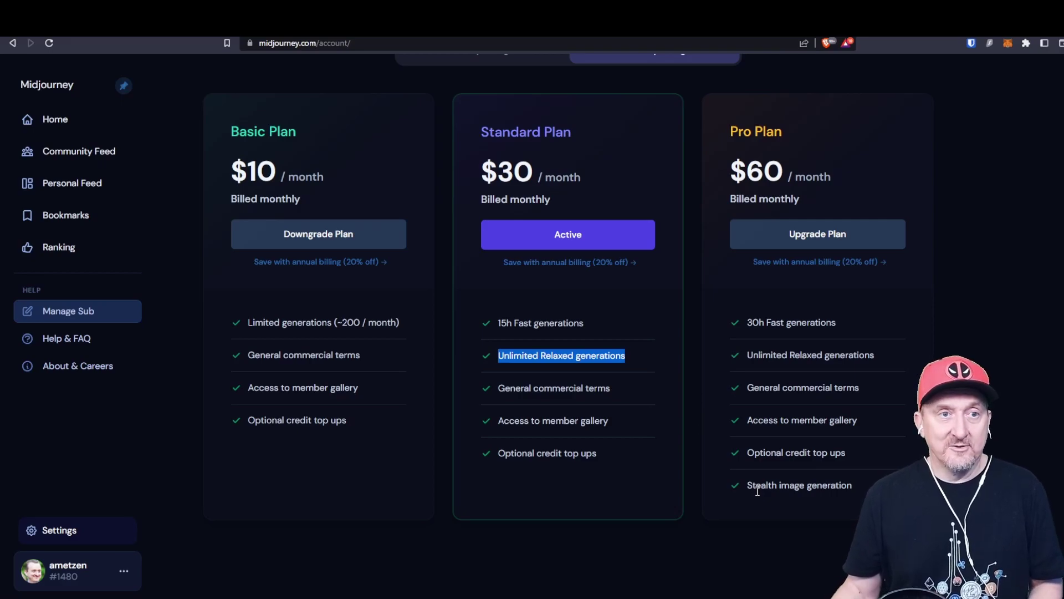
Step: Go to the Midjourney Home profile and scroll down to the grid of recent AI-head and Earth images
scroll(505, 431, up, 4)
scroll(505, 428, up, 5)
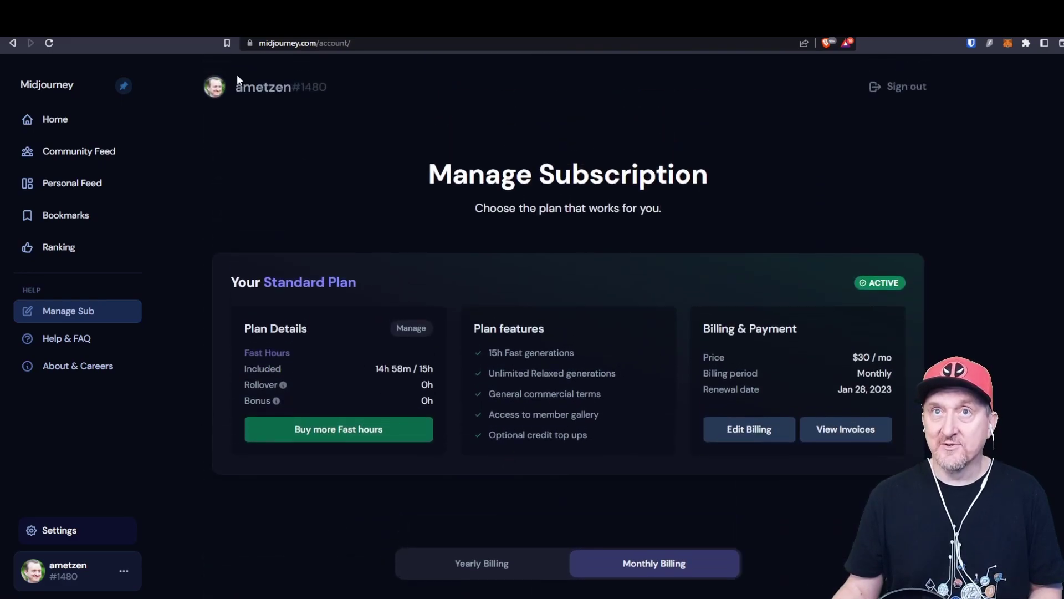
click(58, 123)
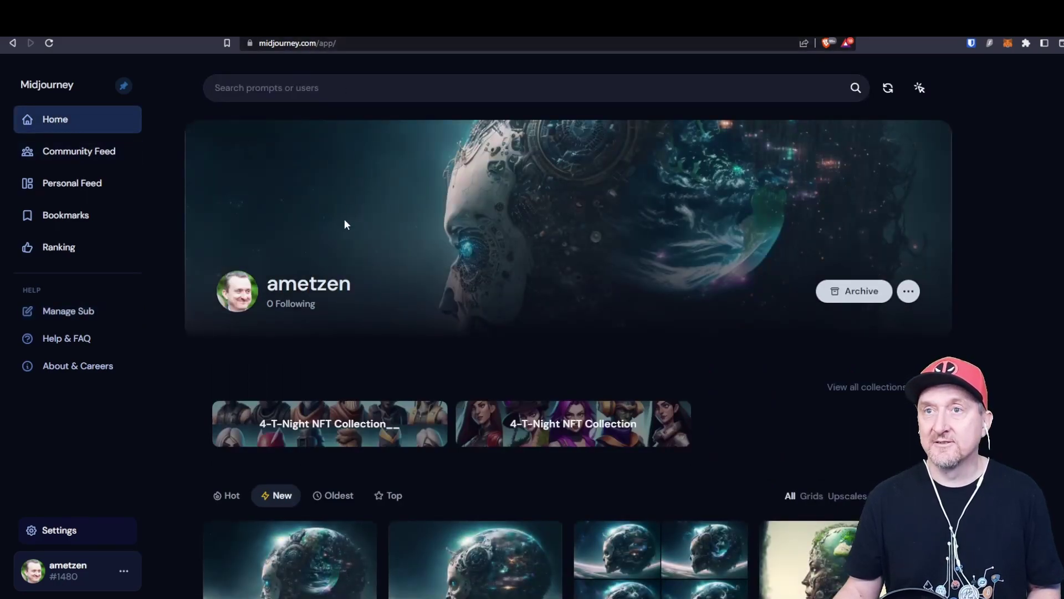
scroll(447, 303, down, 2)
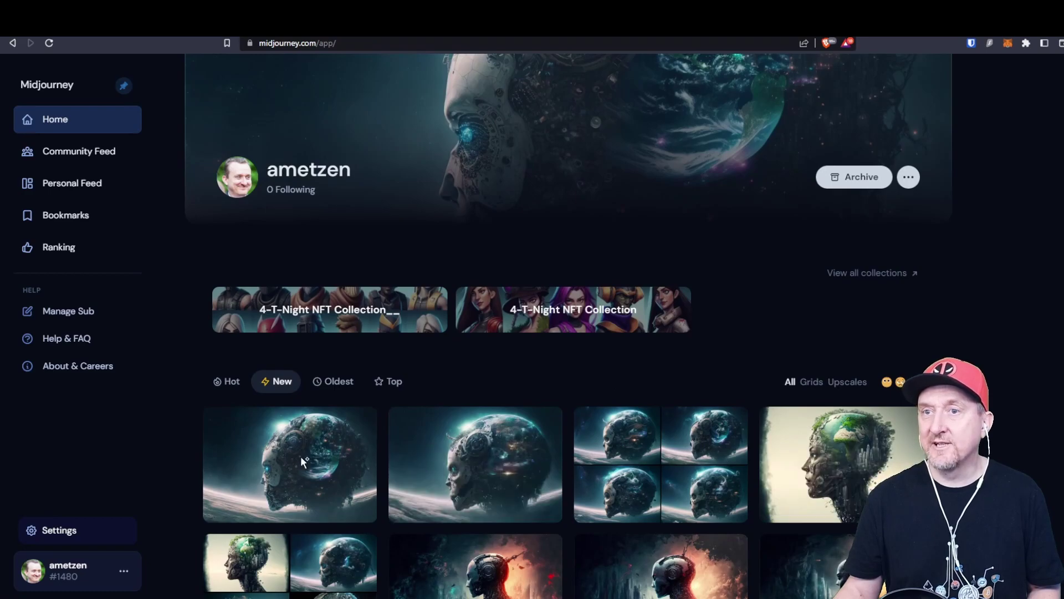
scroll(441, 509, down, 5)
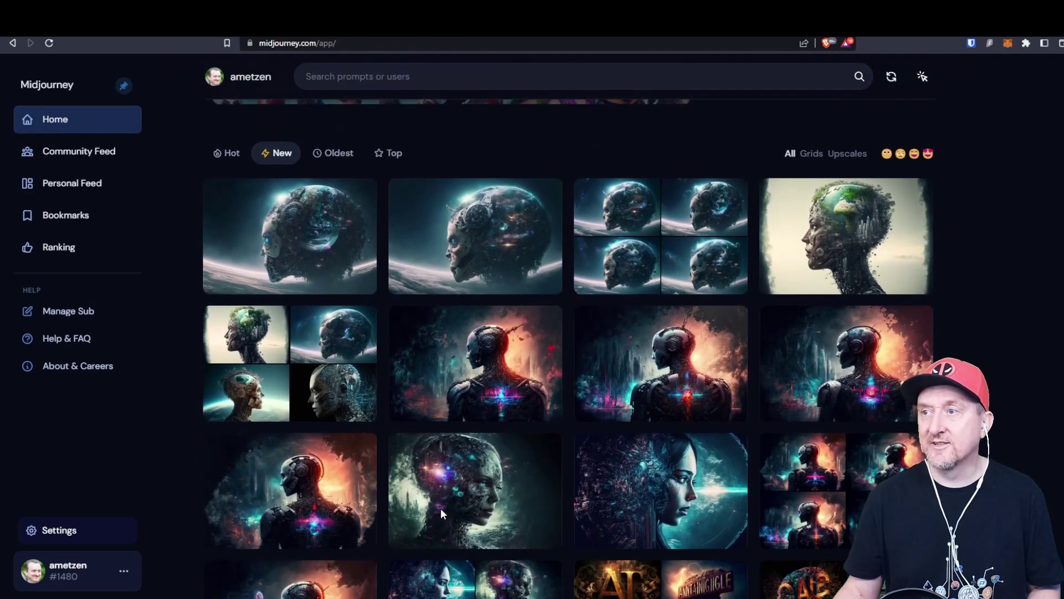